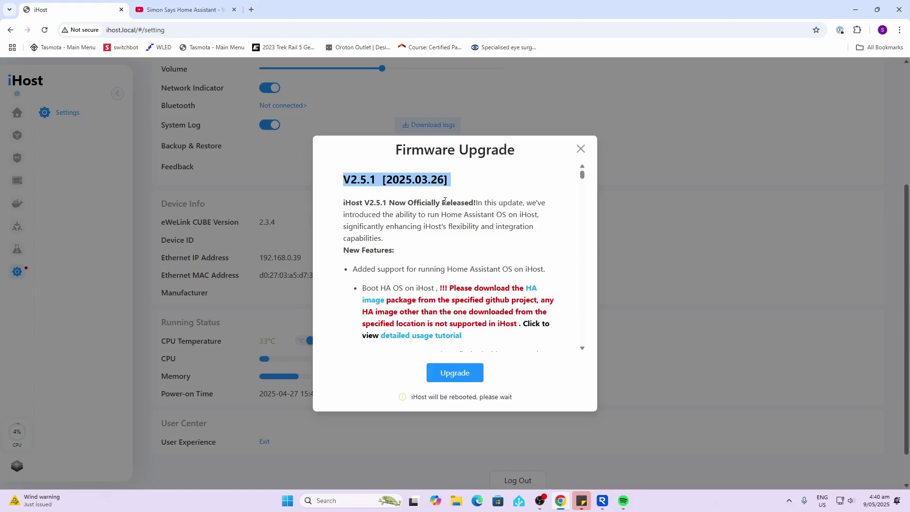
Scroll through the V2.5.1 release notes on running Home Assistant OS.
scroll(445, 201, "down", 1)
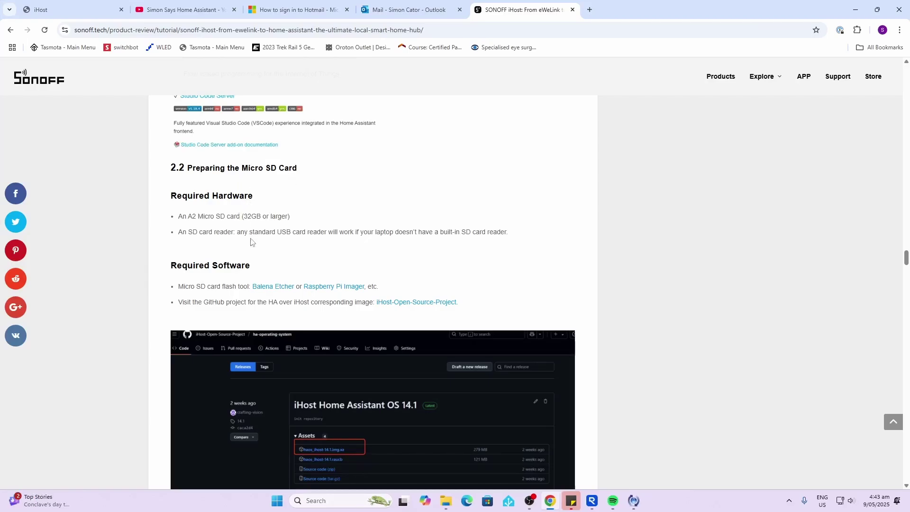
Scroll the tutorial to section 2.2 Required Software and the iHost-Open-Source-Project link.
scroll(250, 241, "down", 1)
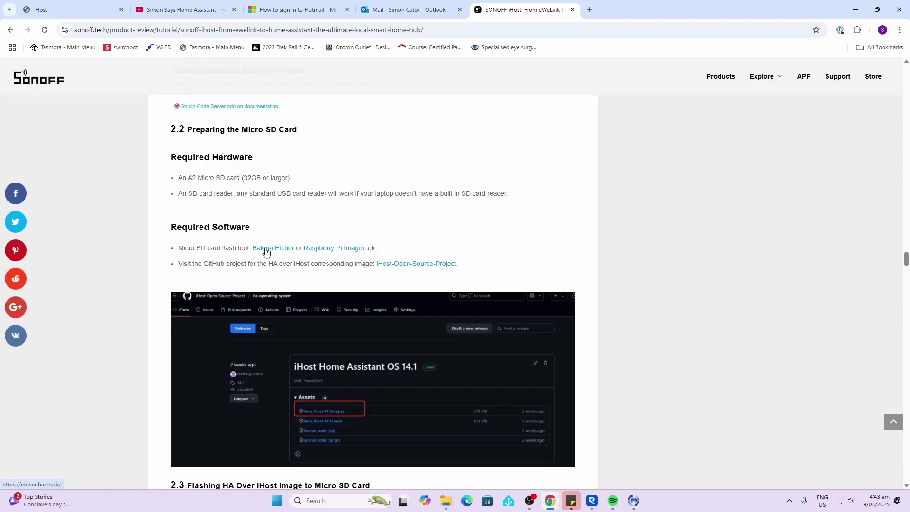
scroll(504, 231, "down", 8)
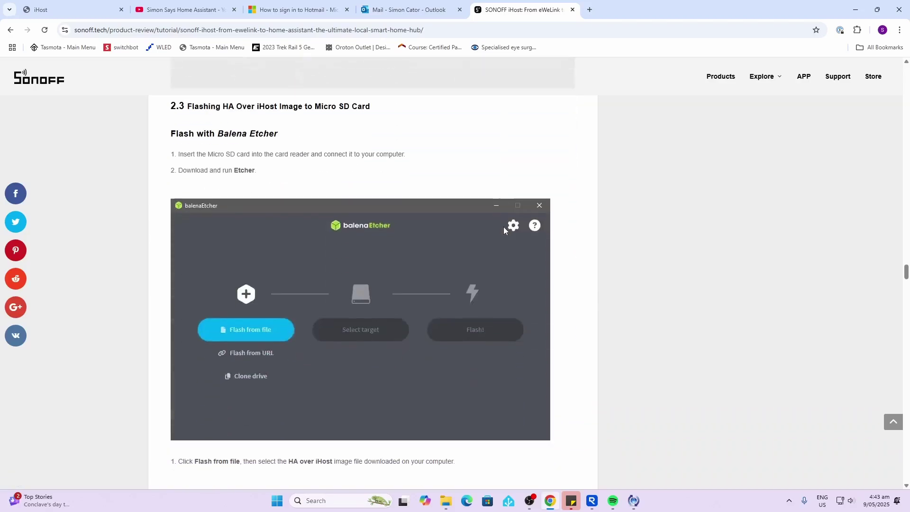
scroll(504, 230, "up", 5)
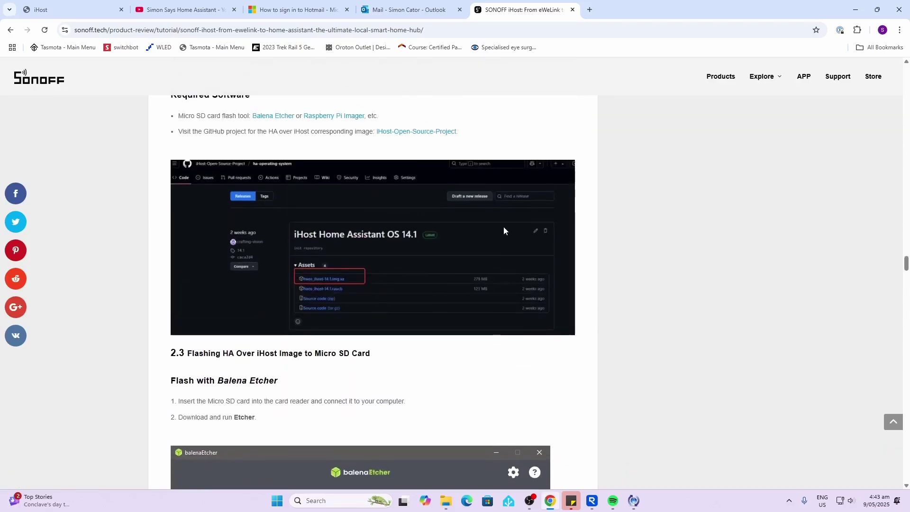
Download haos_ihost-15.2.img.xz from the iHost-Open-Source-Project 15.2 release assets.
left_click(422, 132)
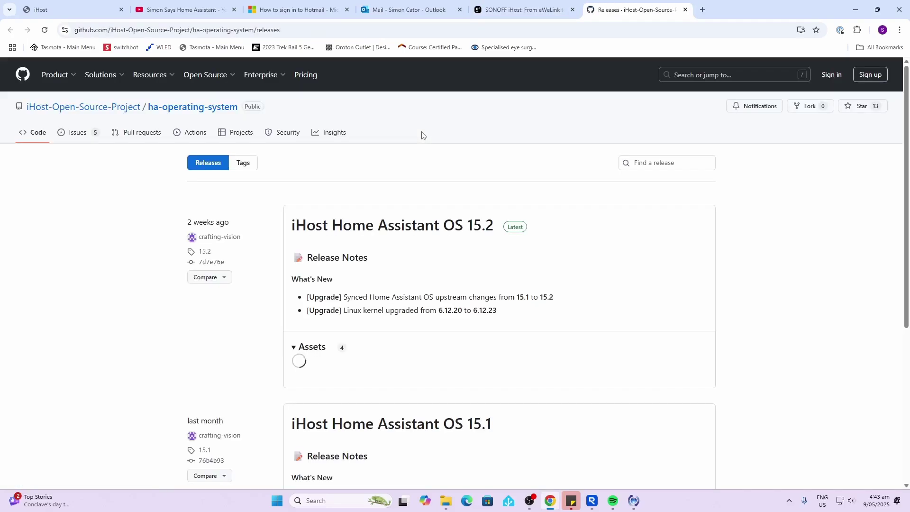
scroll(415, 283, "down", 2)
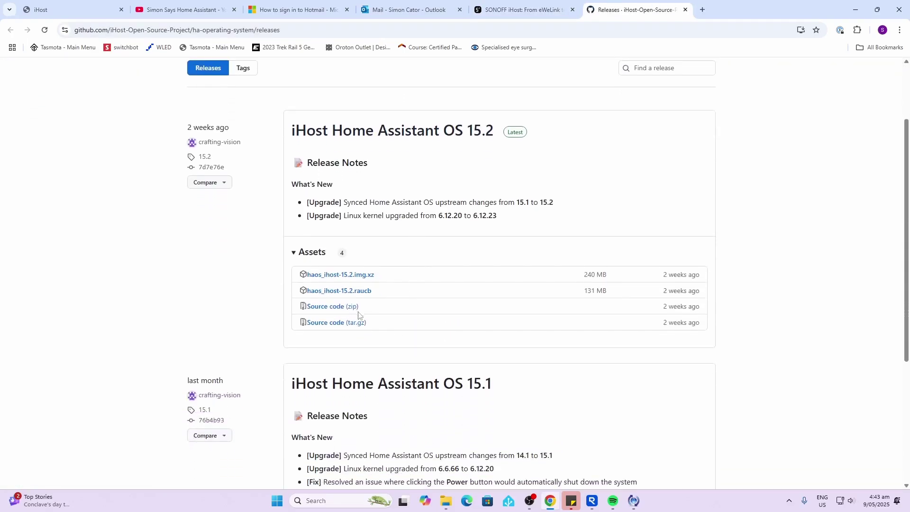
left_click(337, 279)
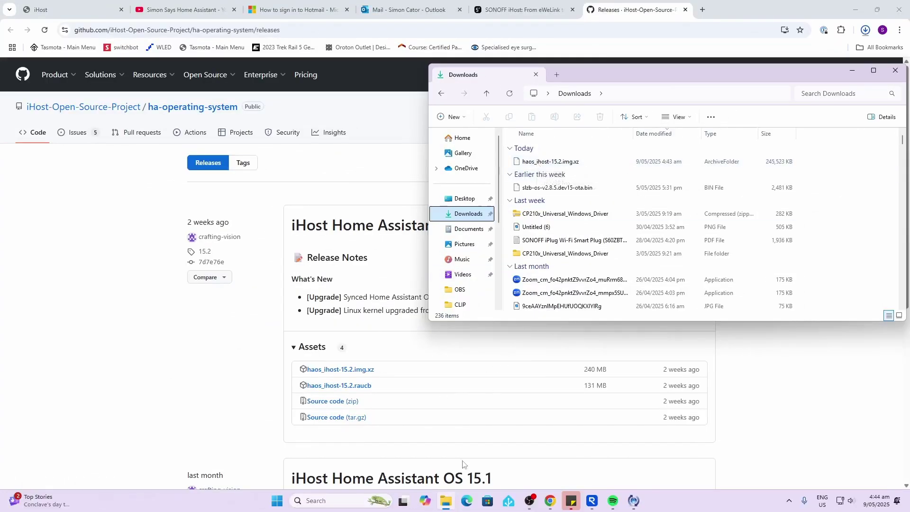
Launch Raspberry Pi Imager with No filtering and load the custom image haos_ihost-15.1 (1).img.
left_click(278, 503)
type("ras")
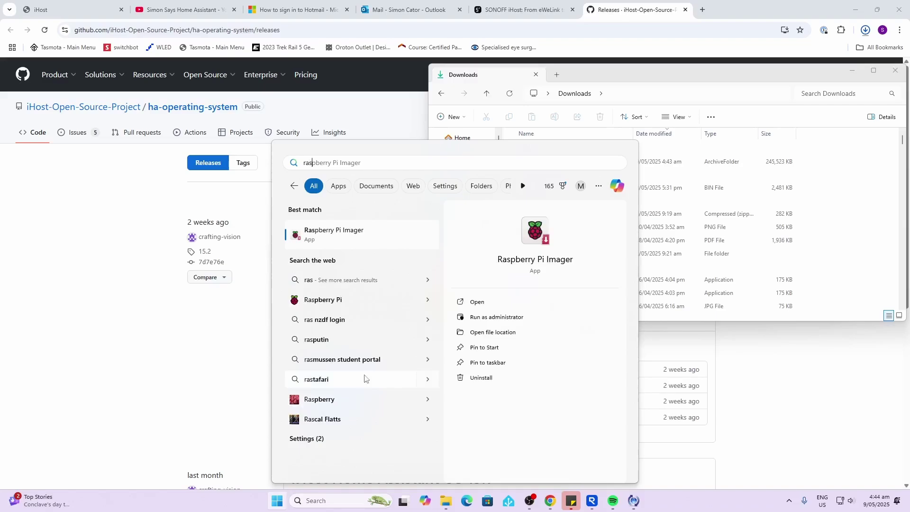
left_click(378, 239)
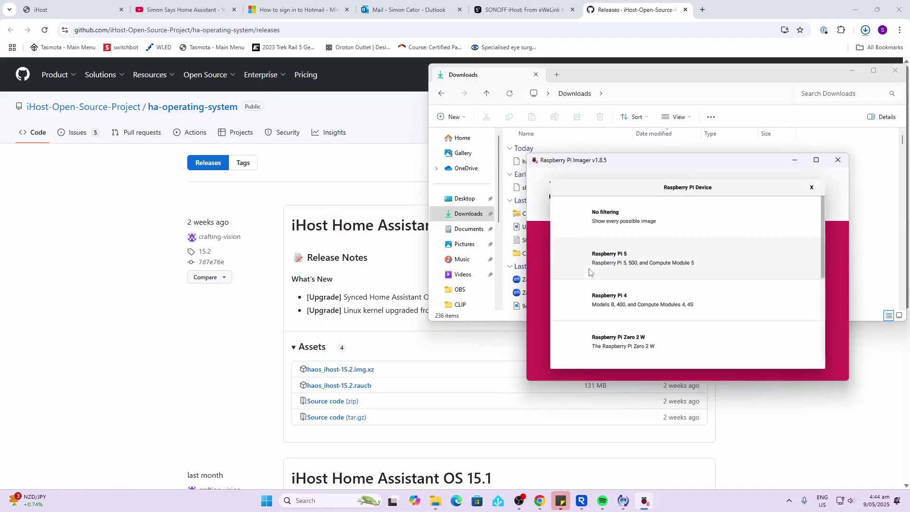
scroll(615, 290, "down", 4)
scroll(611, 298, "up", 5)
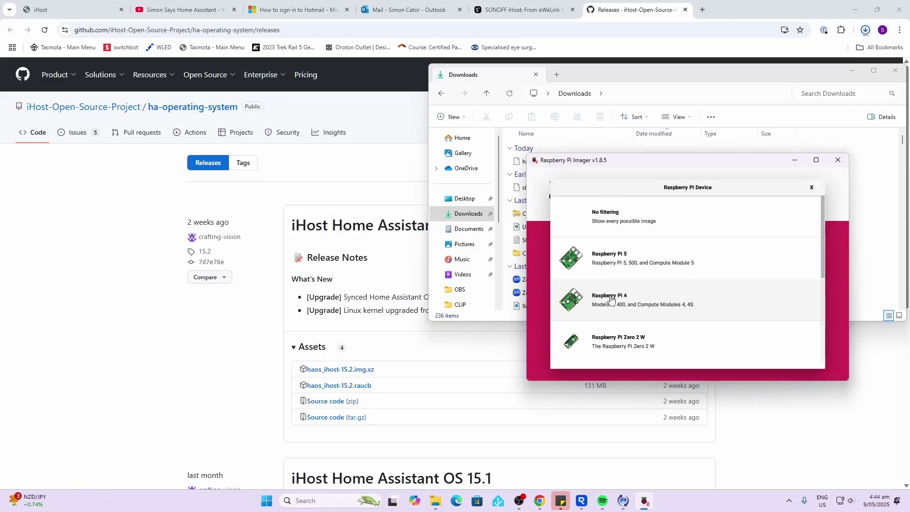
left_click(614, 215)
left_click(654, 271)
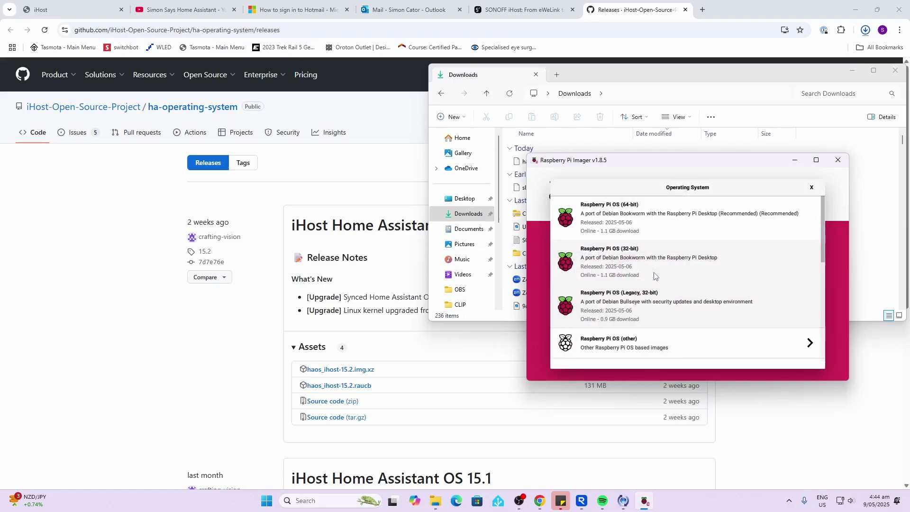
scroll(636, 322, "down", 5)
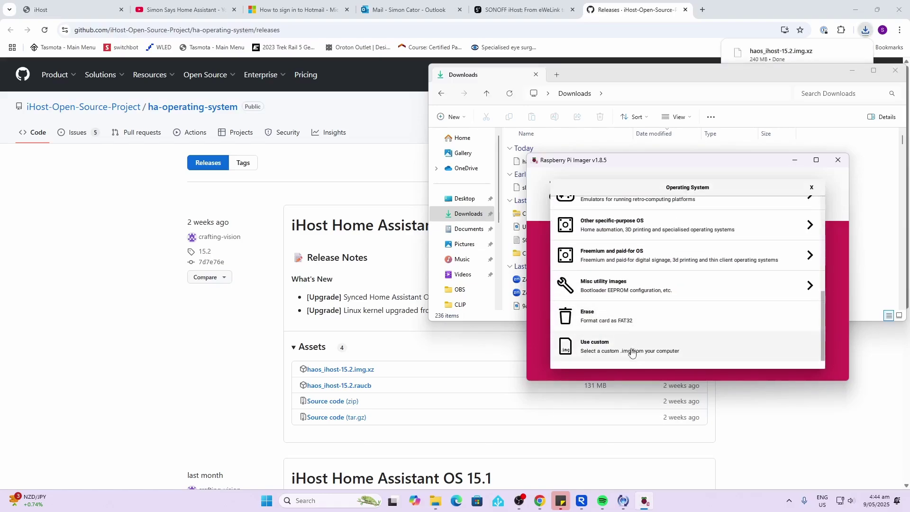
left_click(630, 349)
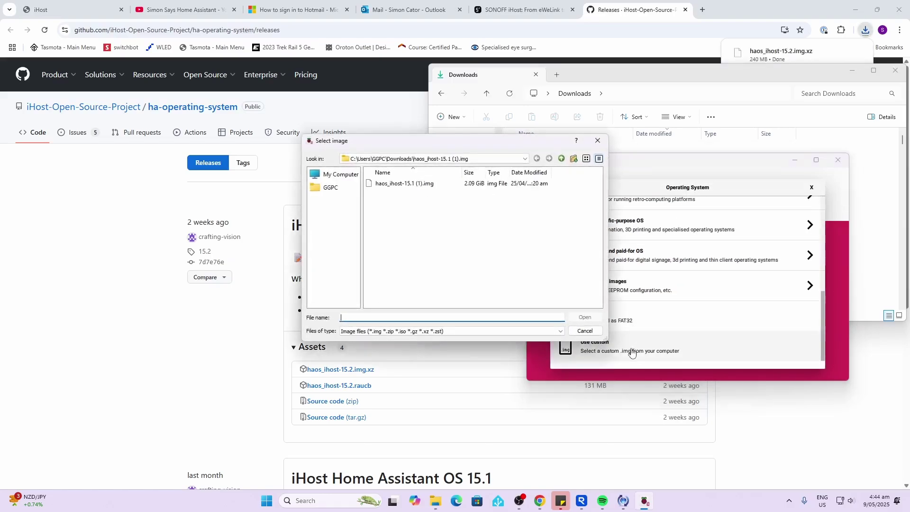
left_click(409, 186)
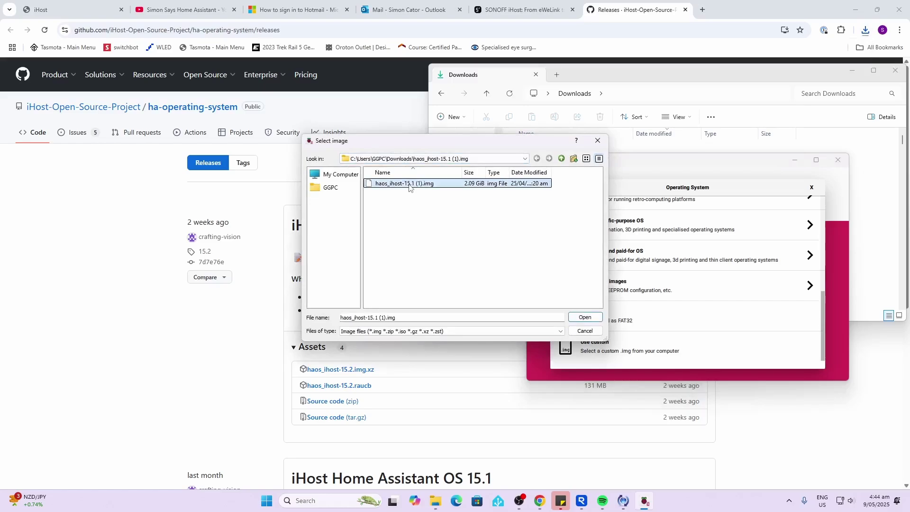
left_click(584, 317)
Target the SD Card Reader and confirm erasing it to write the image.
left_click(768, 271)
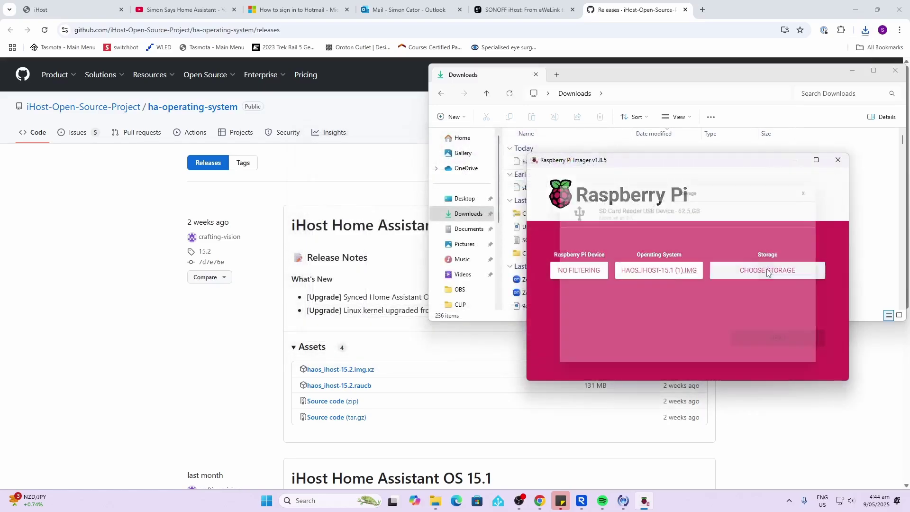
left_click(655, 211)
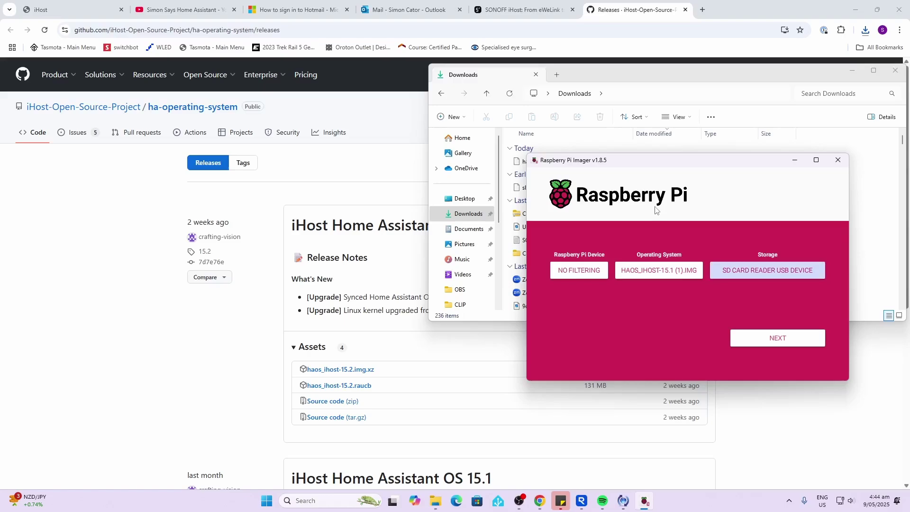
left_click(777, 340)
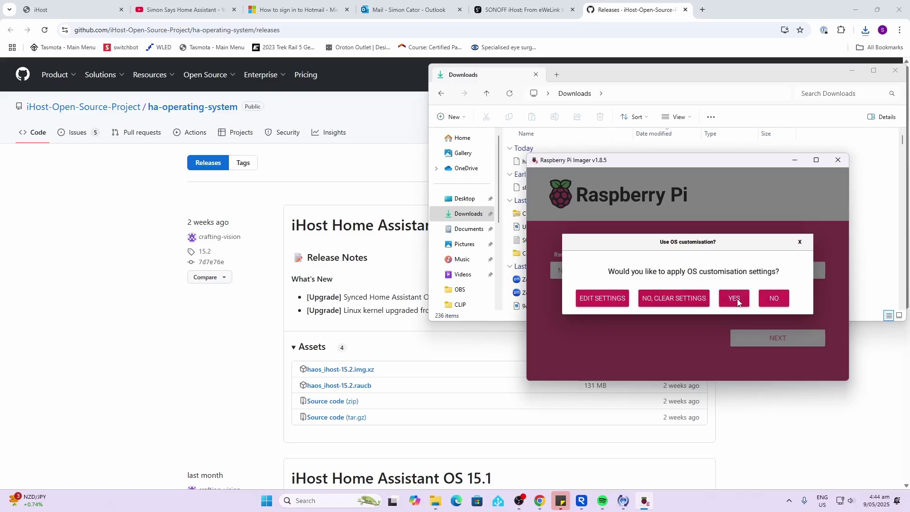
left_click(772, 299)
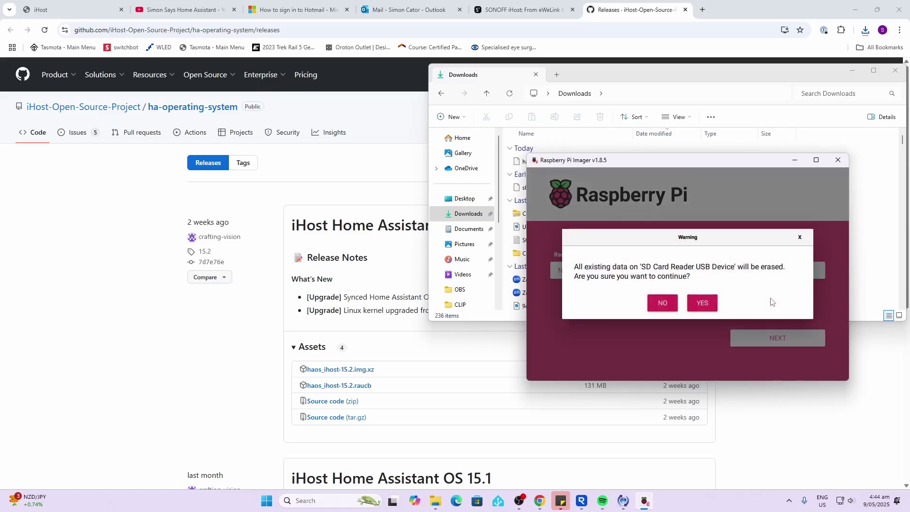
left_click(703, 303)
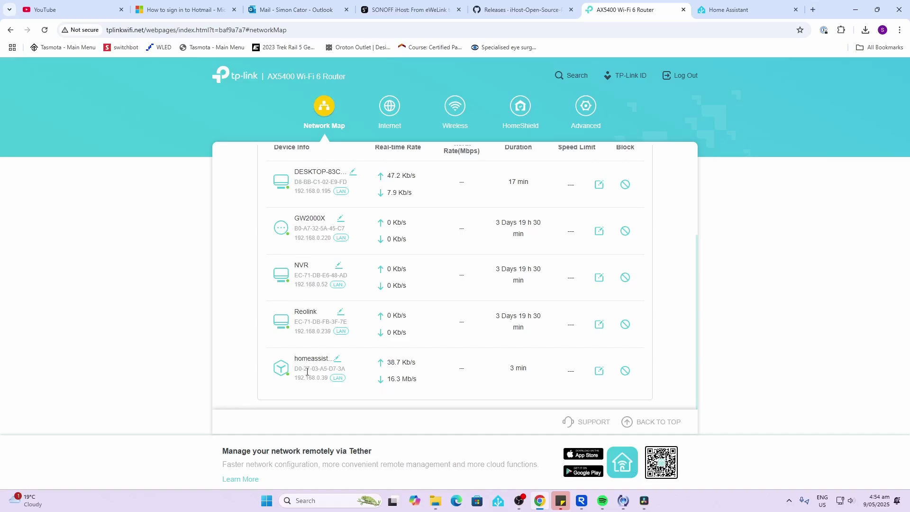
Switch to the Home Assistant tab once the homeassistant device appears in the client list.
left_click(742, 13)
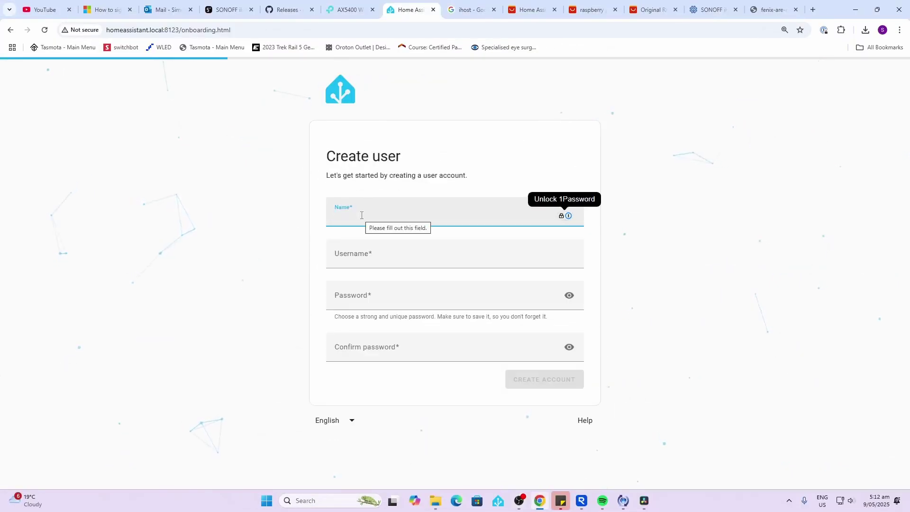
Fill in the owner's name, password and password confirmation to create the account.
type("Simon")
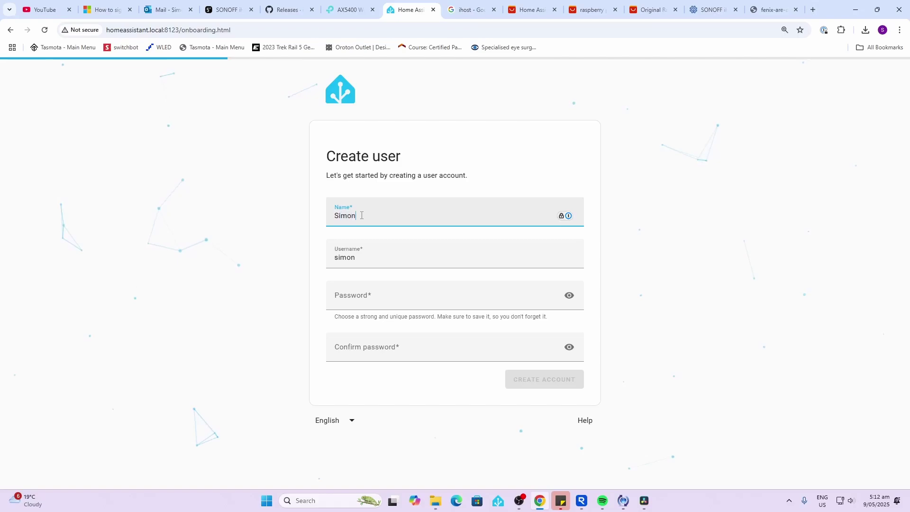
left_click(334, 308)
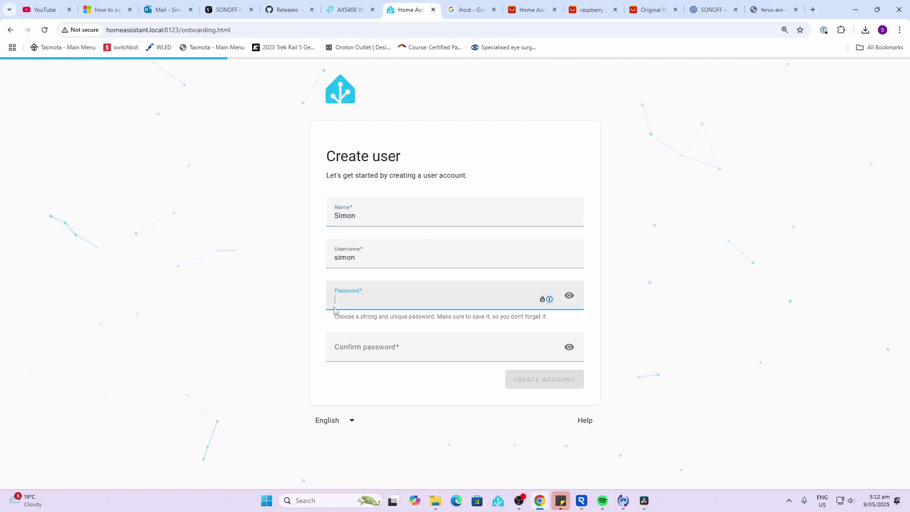
type("••••")
left_click(352, 348)
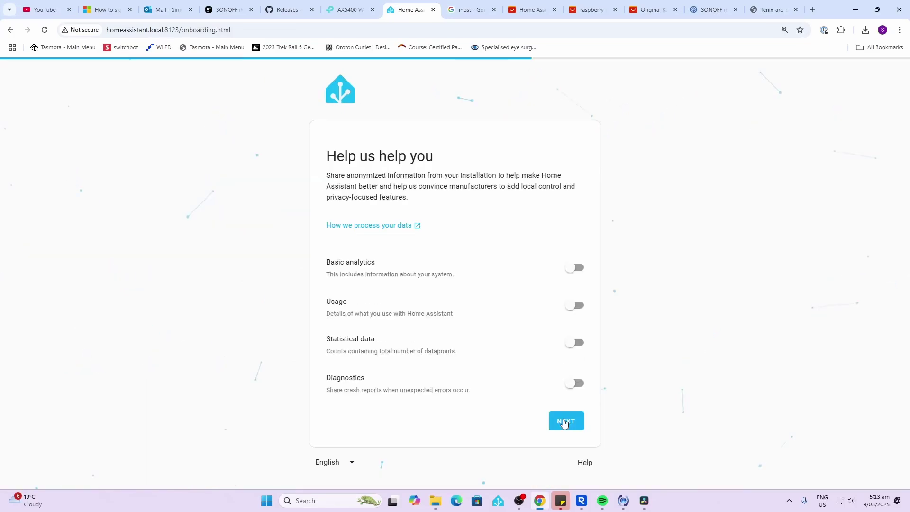
Enable Basic analytics, Usage, Statistical data and Diagnostics sharing, then continue.
left_click(575, 268)
left_click(574, 304)
left_click(575, 342)
left_click(575, 383)
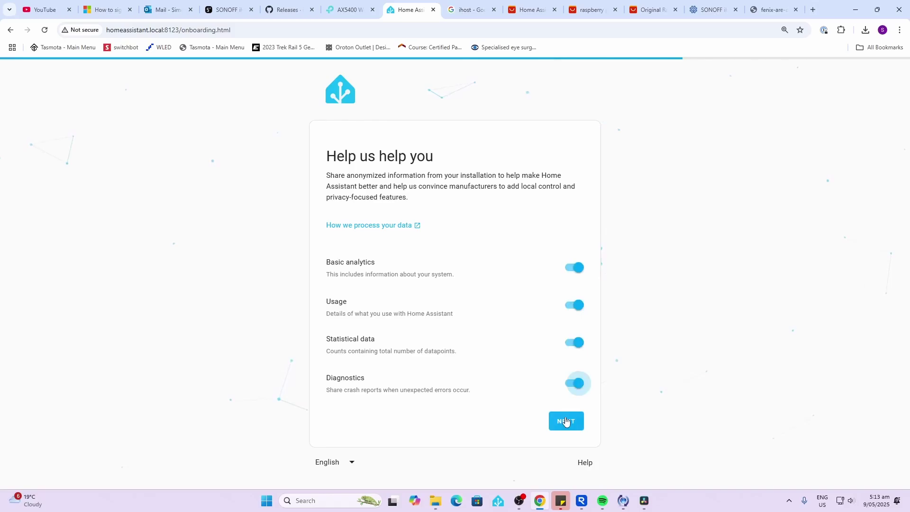
left_click(565, 421)
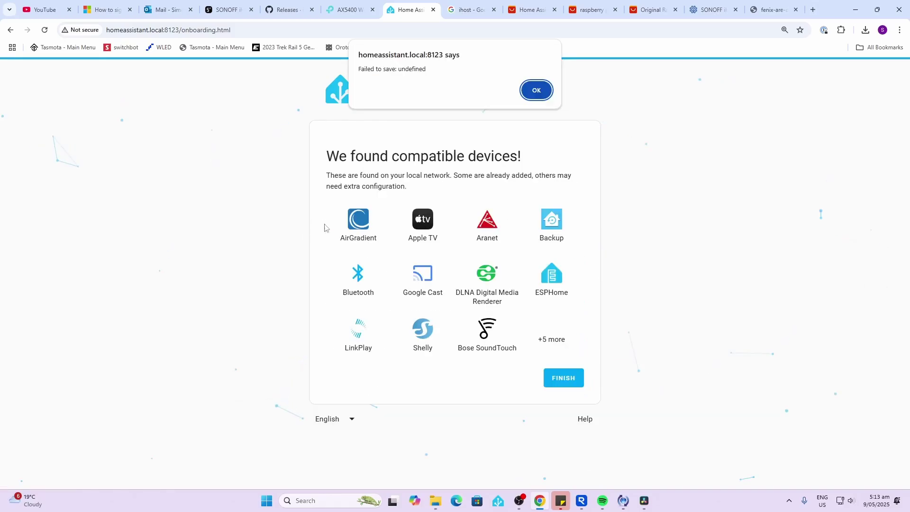
Dismiss the save error, finish onboarding, and open the System settings.
left_click(532, 93)
left_click(564, 379)
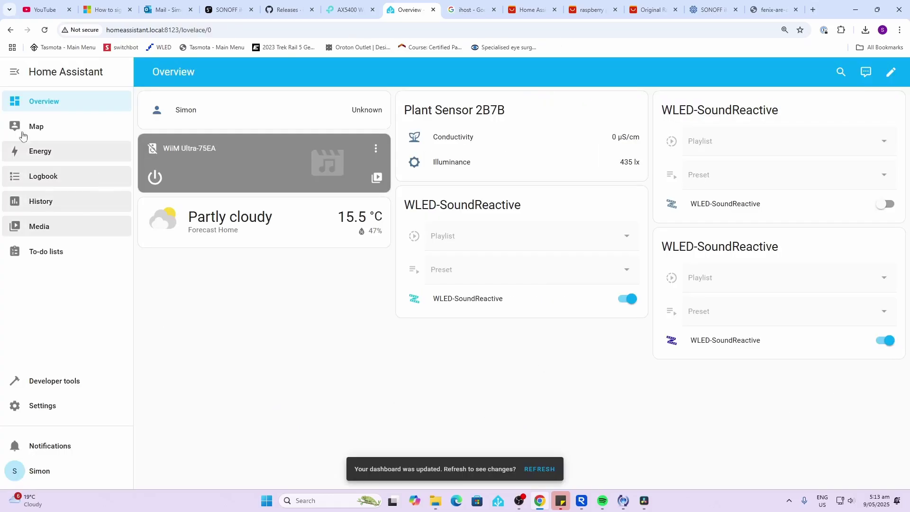
left_click(55, 406)
scroll(415, 341, "down", 2)
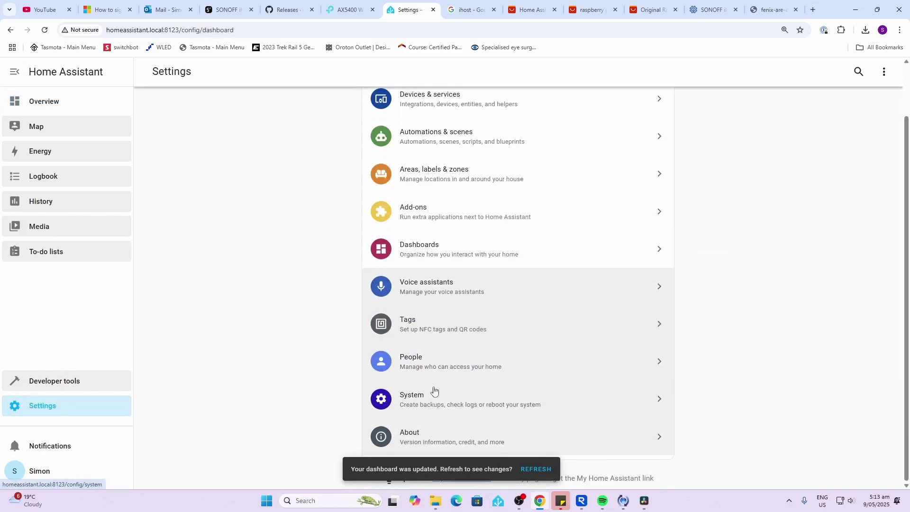
left_click(430, 402)
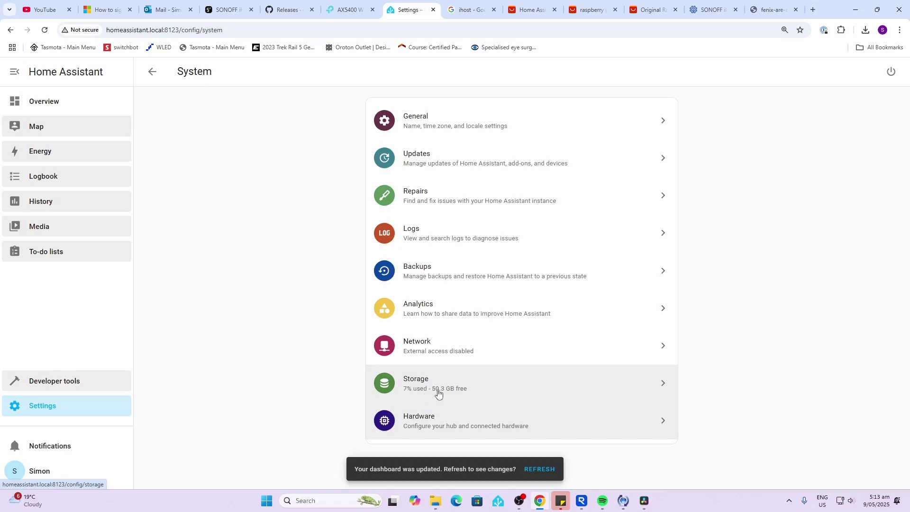
Review the full detected hardware list, reload, and return to the main Settings overview.
left_click(445, 425)
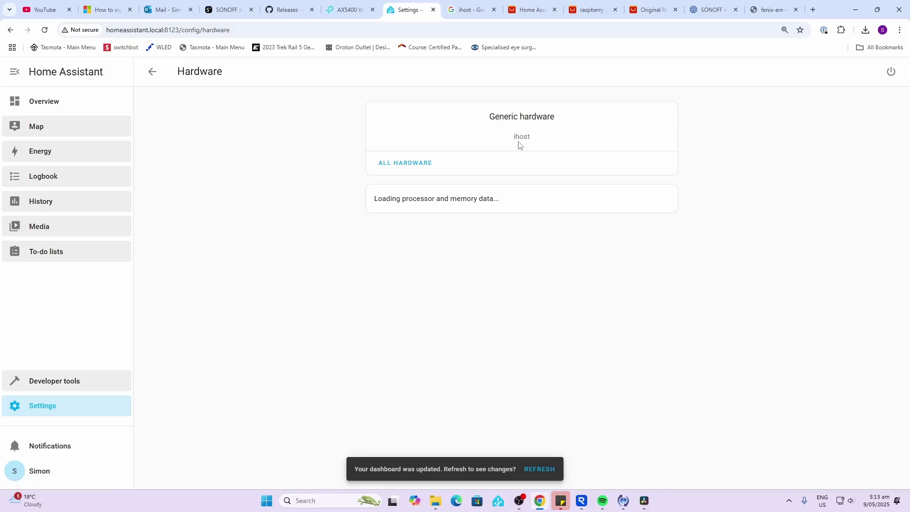
left_click(426, 167)
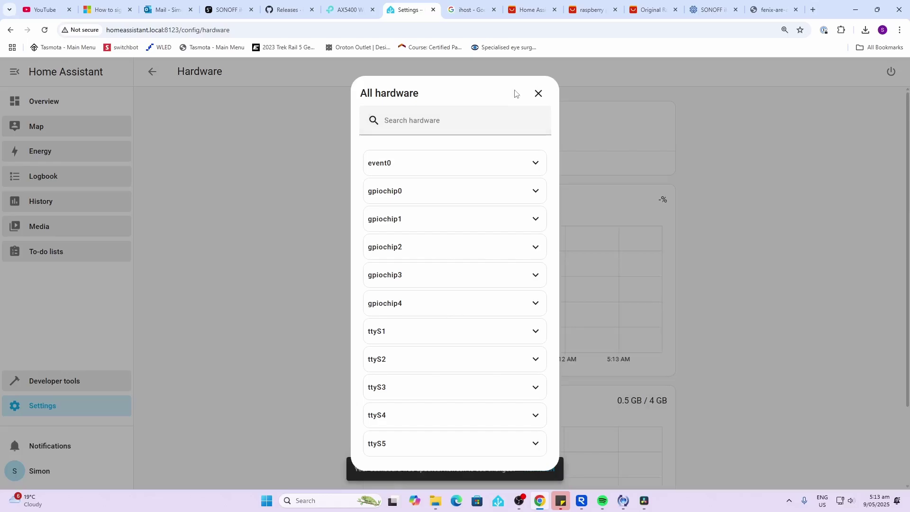
left_click(538, 94)
scroll(782, 328, "down", 2)
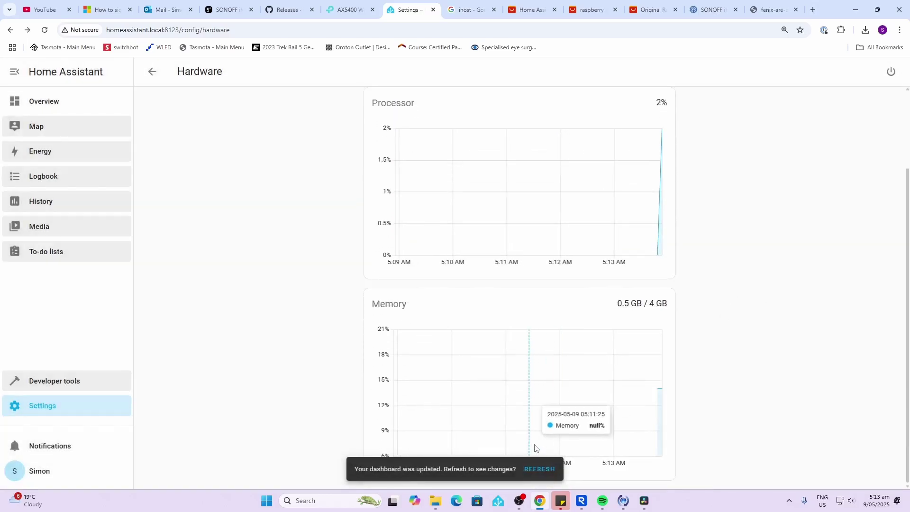
left_click(544, 467)
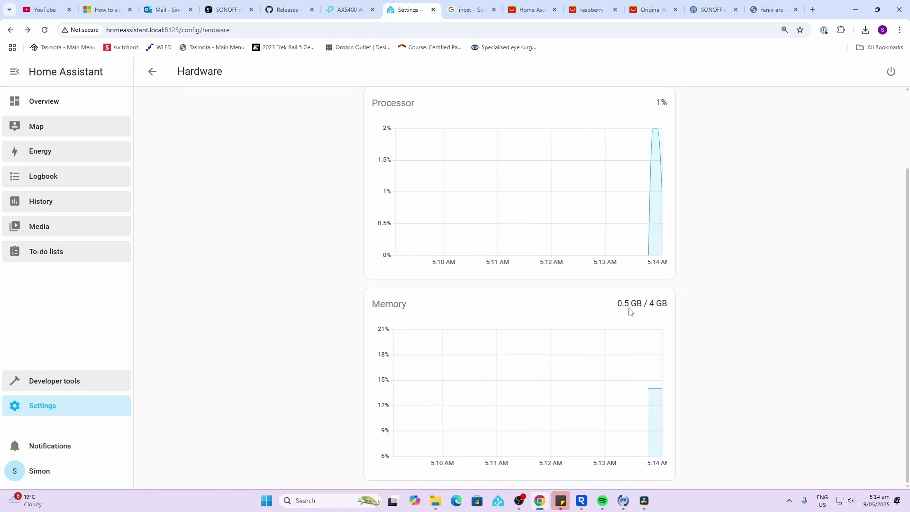
left_click(152, 72)
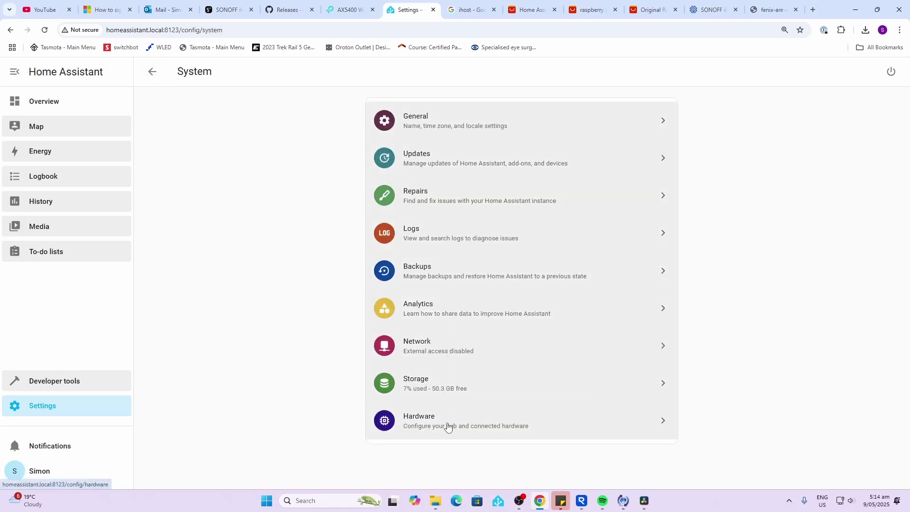
key("alt+Left")
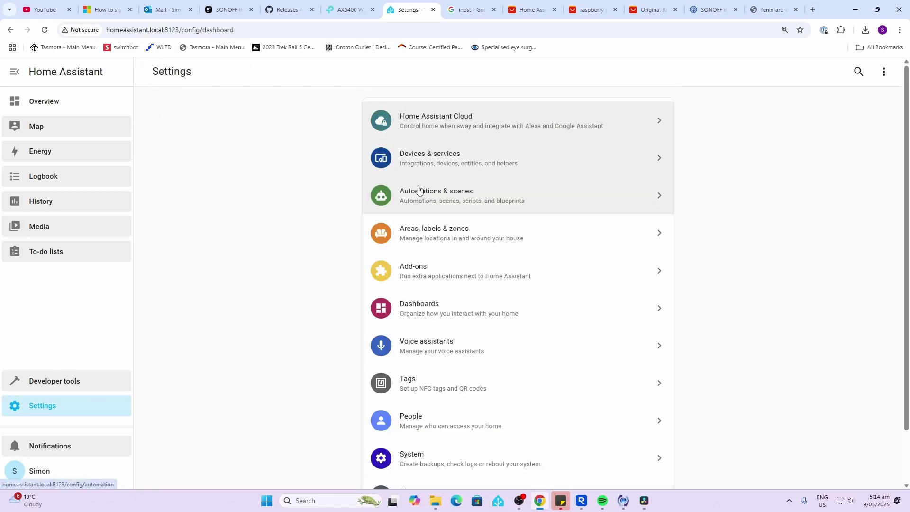
Add Zigbee Home Automation on /dev/ttyS4, erasing radio settings to create a new network.
left_click(469, 163)
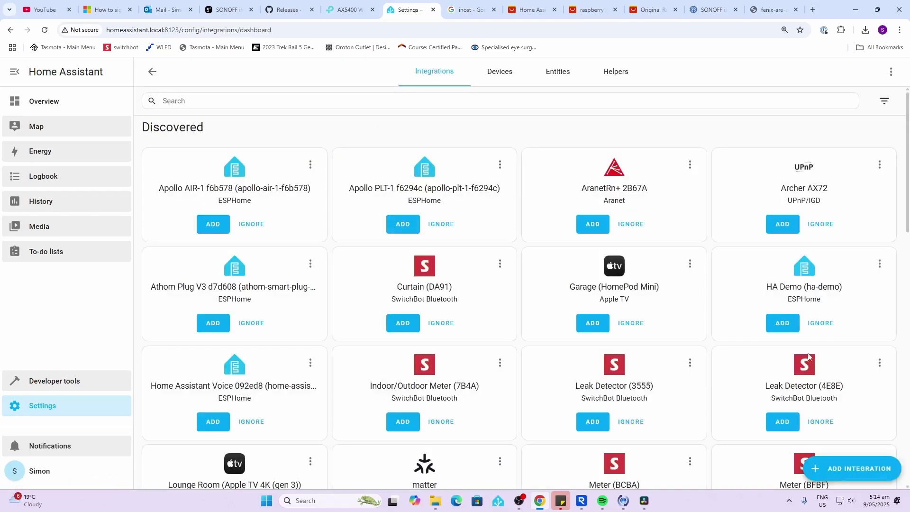
left_click(847, 469)
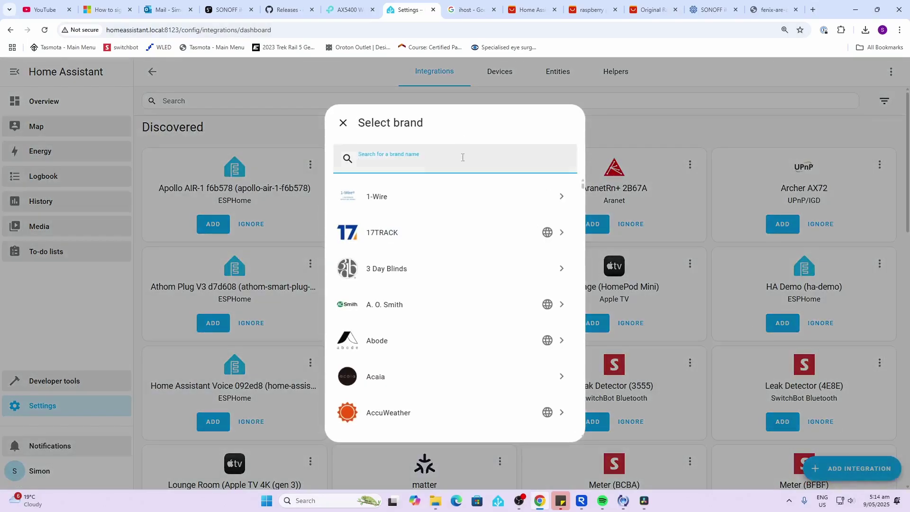
type("z")
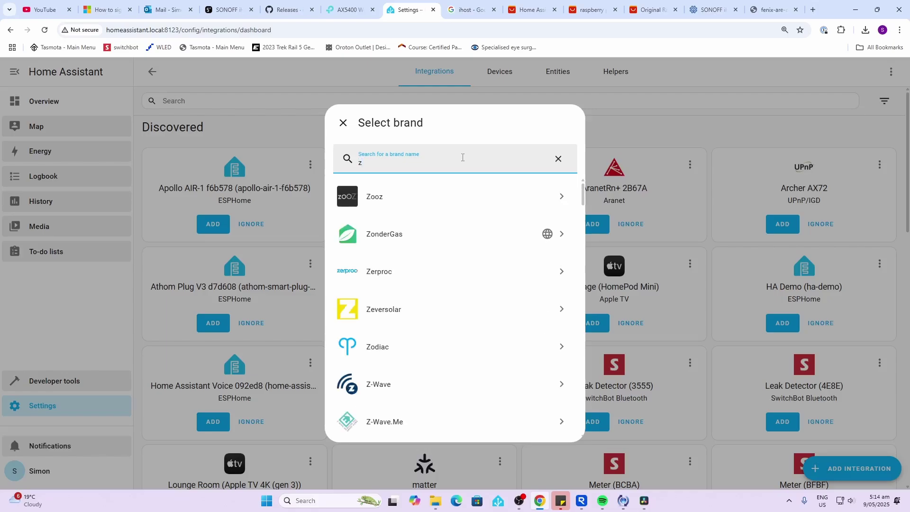
type("ig")
left_click(450, 203)
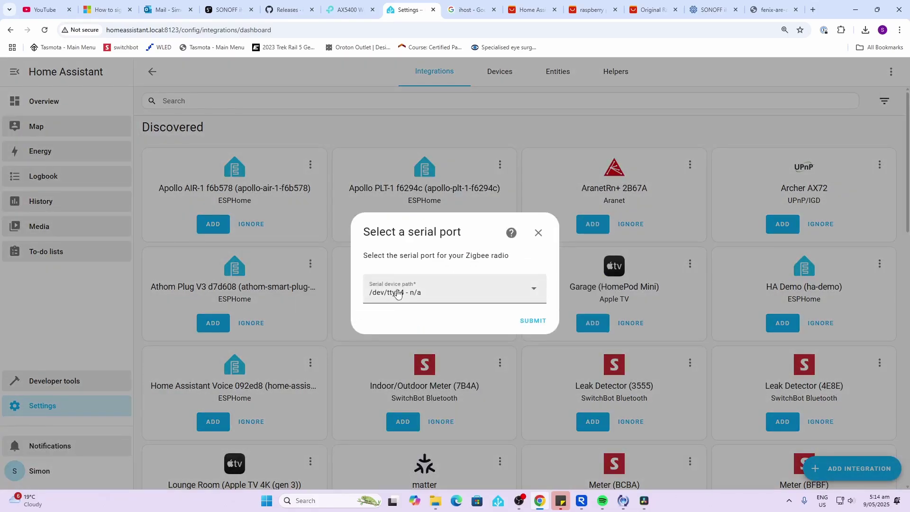
left_click(534, 322)
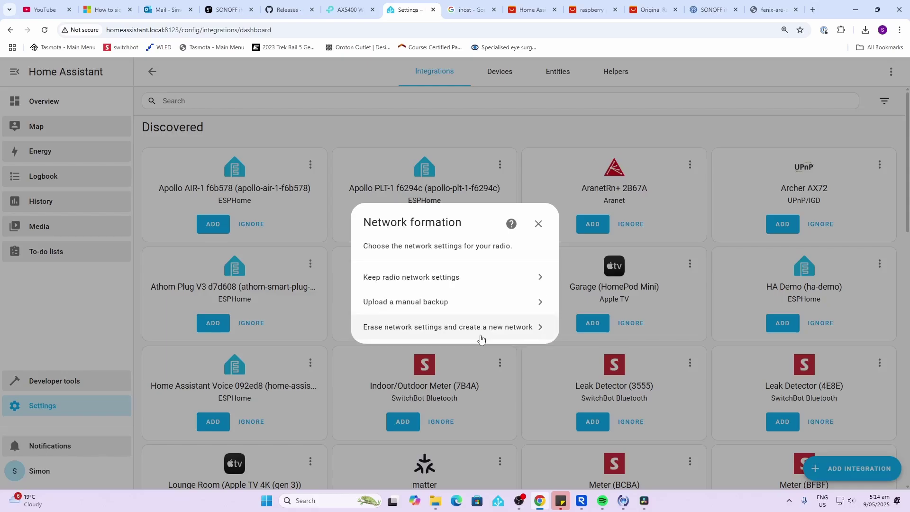
left_click(480, 327)
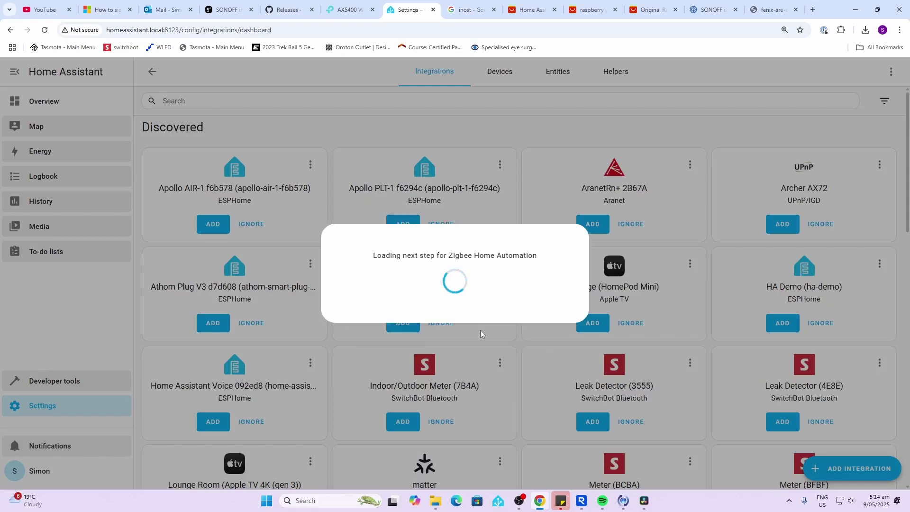
left_click(532, 344)
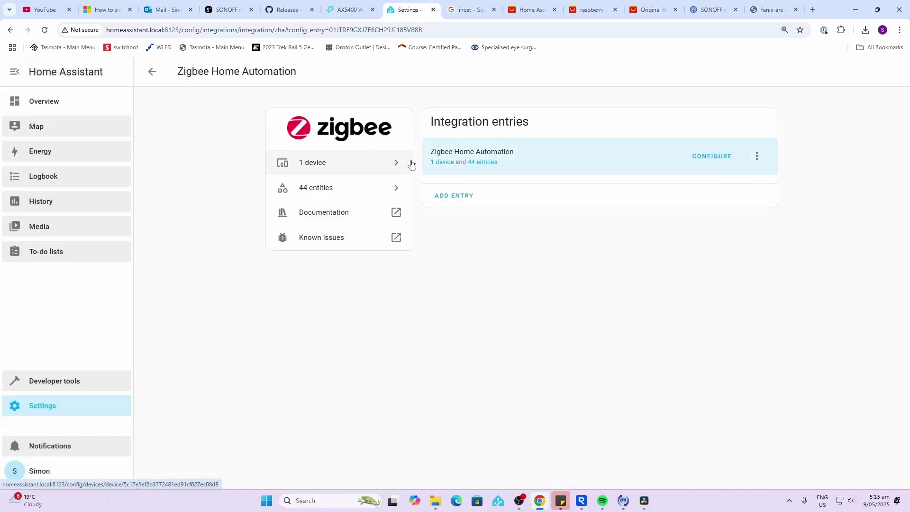
Pair the SNZB-02P sensor through the Zigbee coordinator and place it in the Kitchen area.
left_click(436, 162)
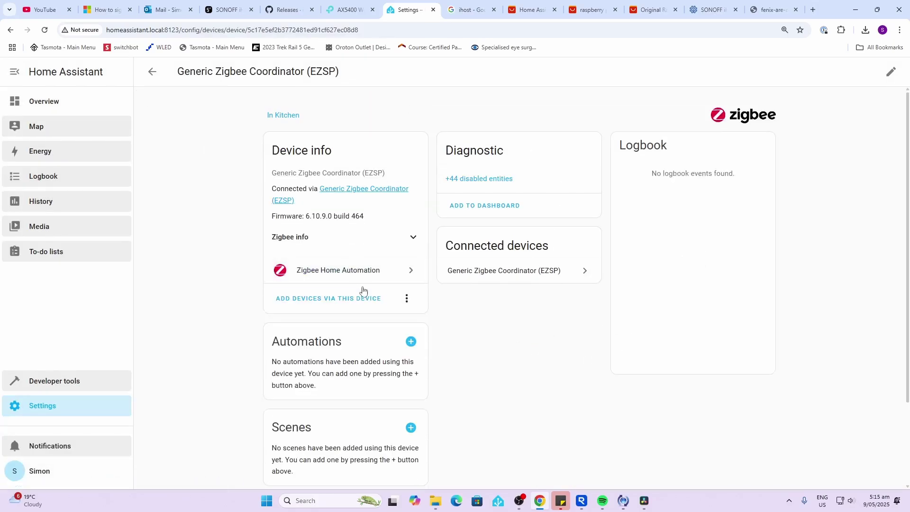
left_click(339, 302)
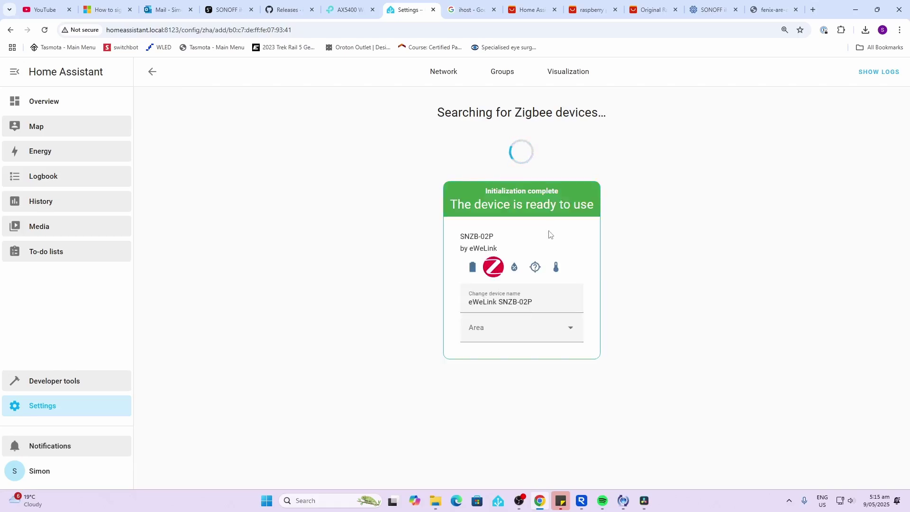
left_click(533, 330)
left_click(515, 382)
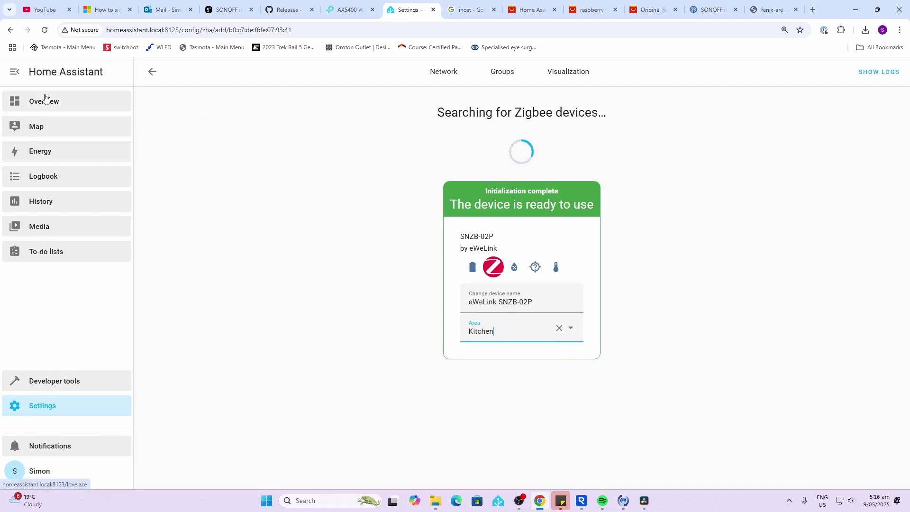
left_click(55, 415)
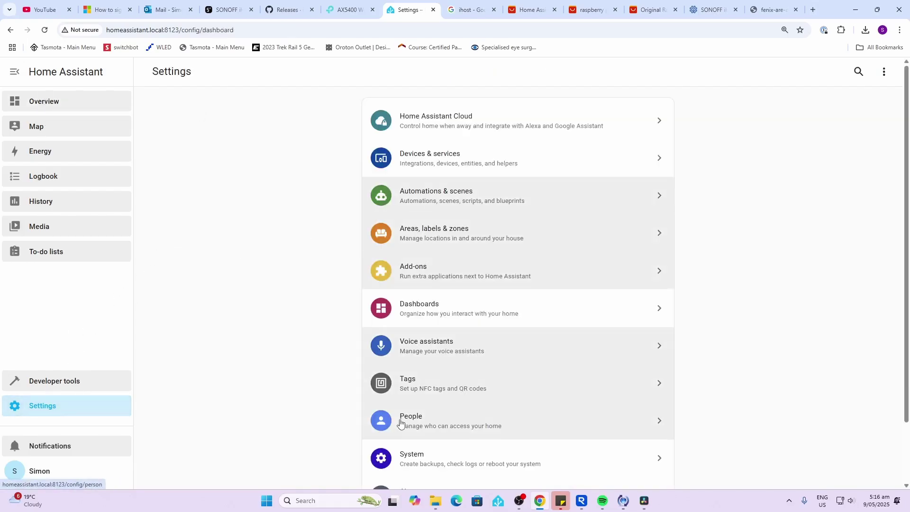
Open the Add-on Store from Settings > Add-ons and browse its catalogue.
left_click(434, 280)
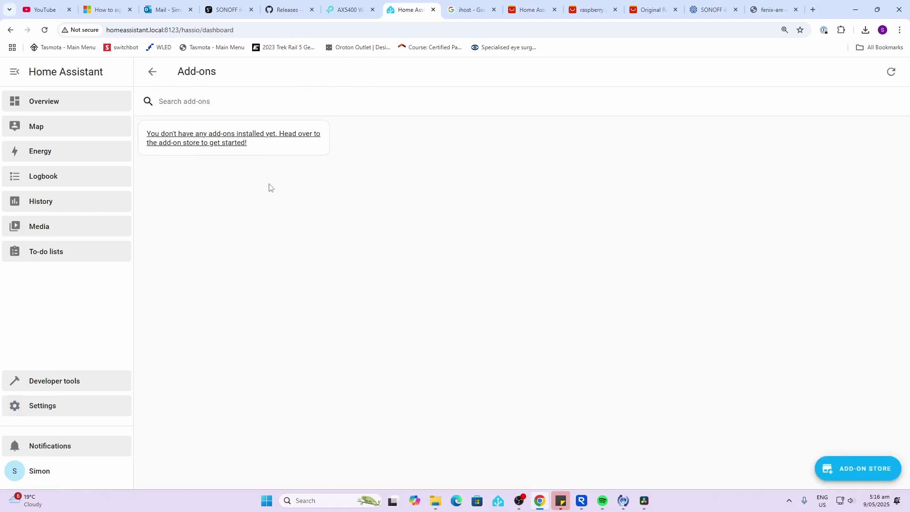
left_click(848, 472)
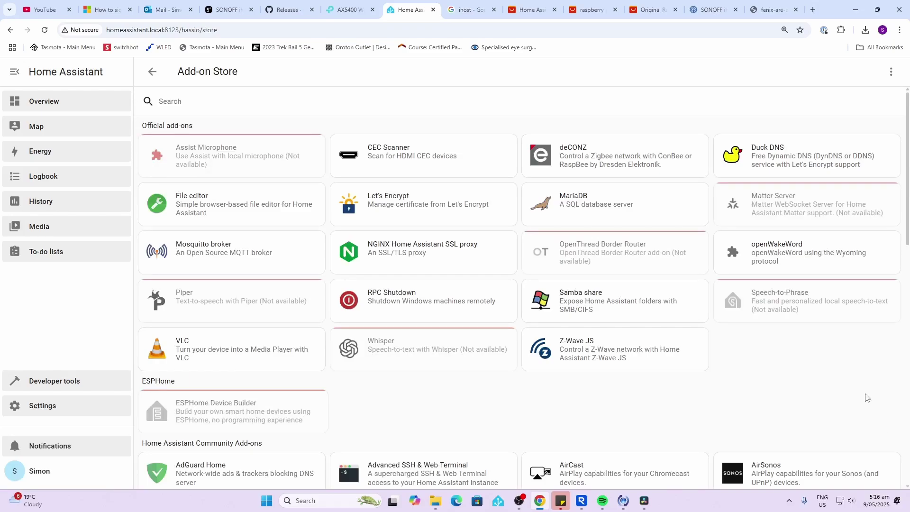
scroll(749, 389, "down", 8)
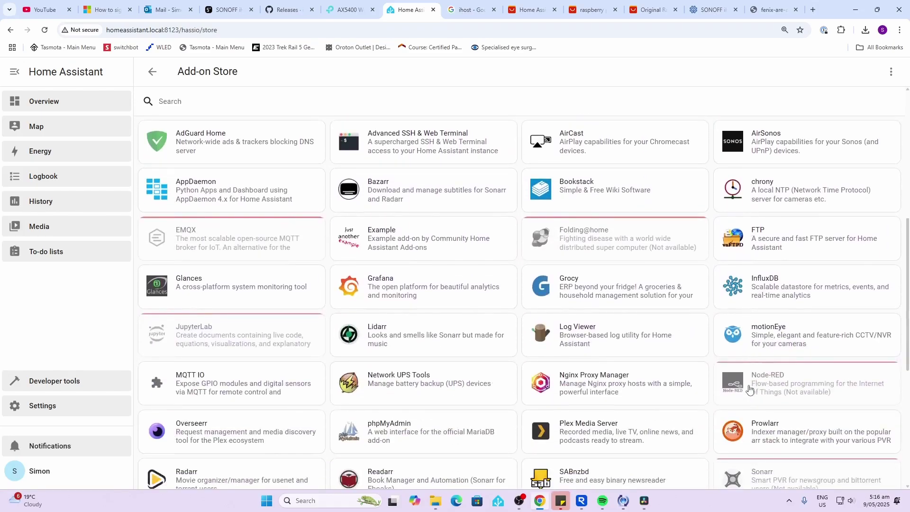
scroll(748, 389, "down", 5)
scroll(748, 390, "up", 13)
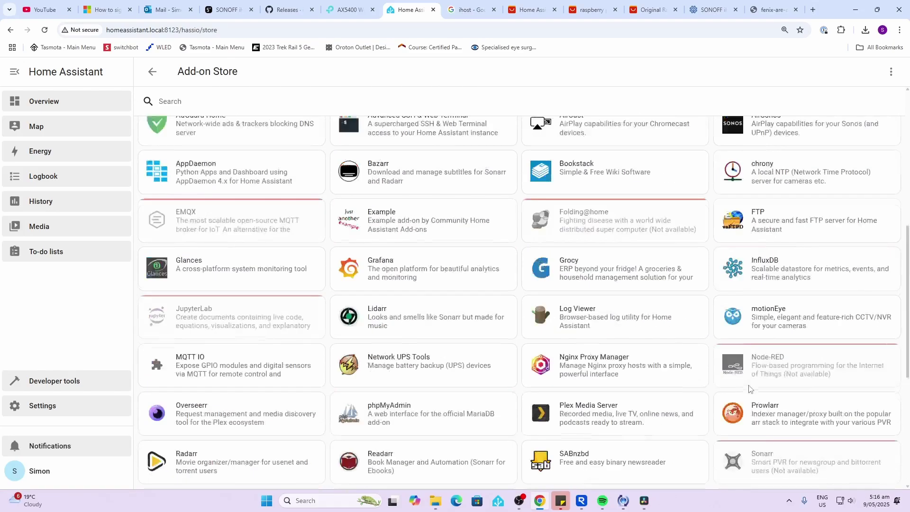
Search 'stud' to check Studio Code Server's details, then clear the search.
left_click(294, 105)
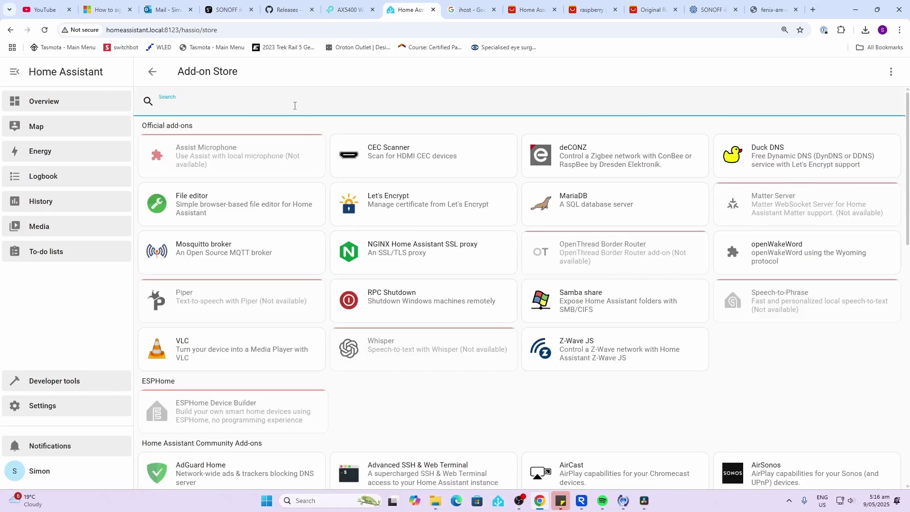
type("stud")
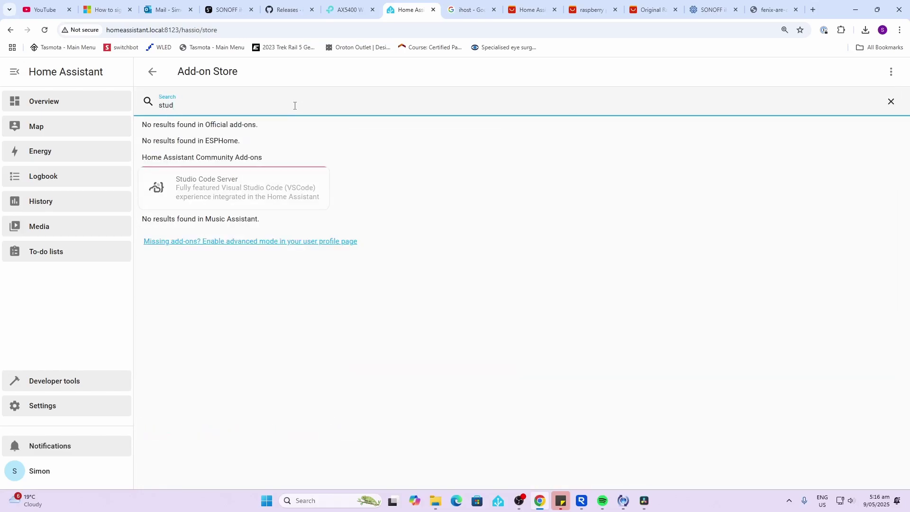
left_click(243, 192)
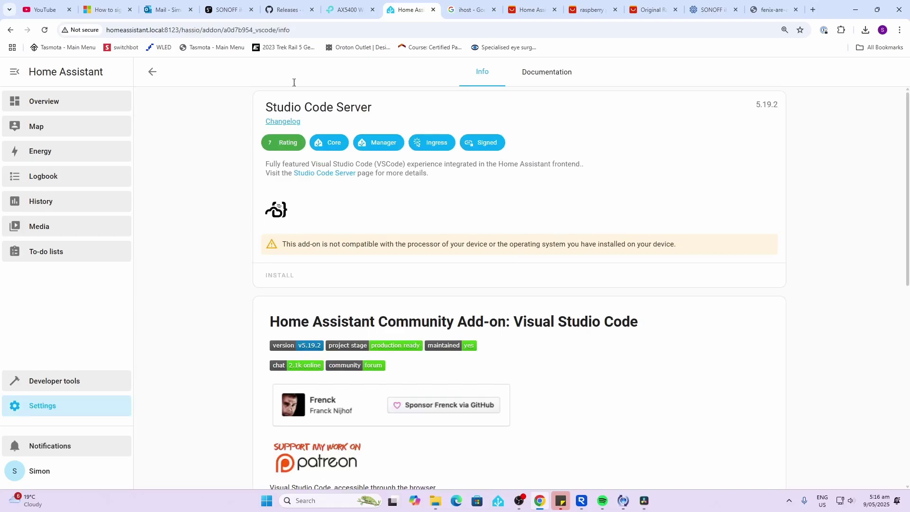
left_click(153, 73)
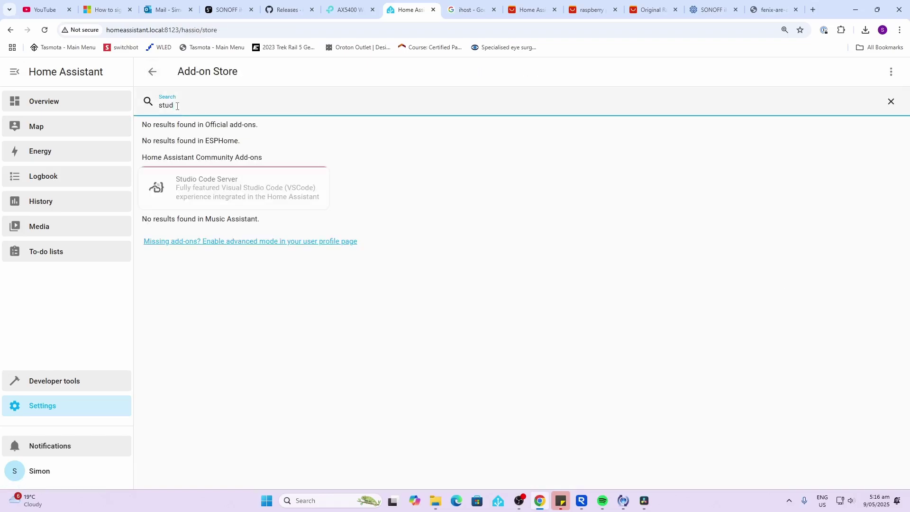
double_click(176, 106)
key("BackSpace")
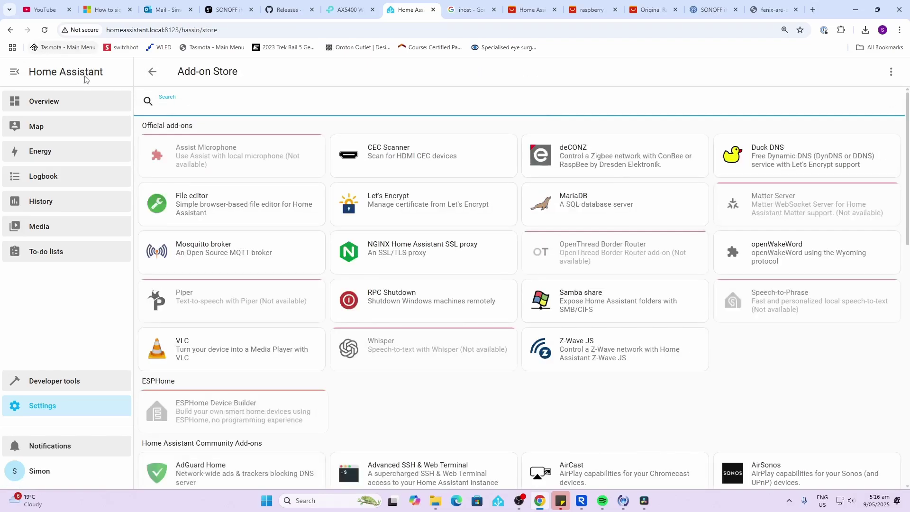
Install the File editor add-on, then check System settings for available updates.
left_click(193, 206)
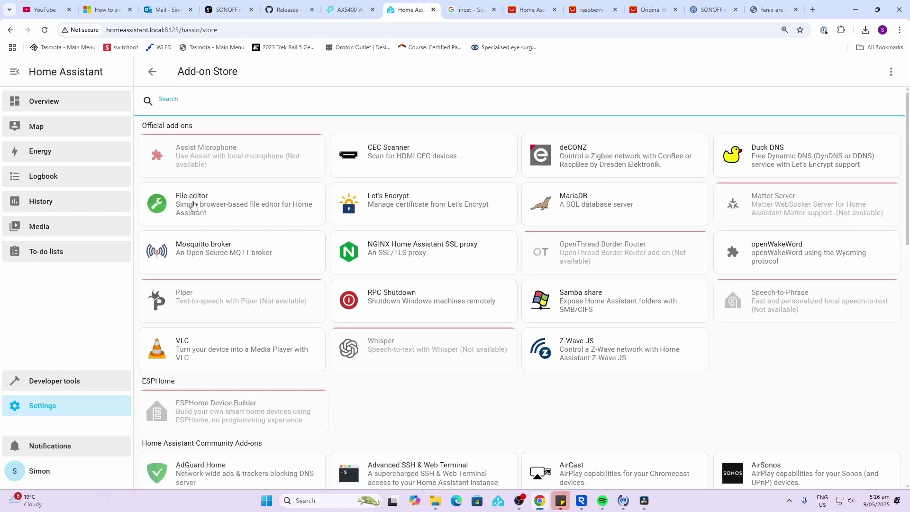
left_click(280, 256)
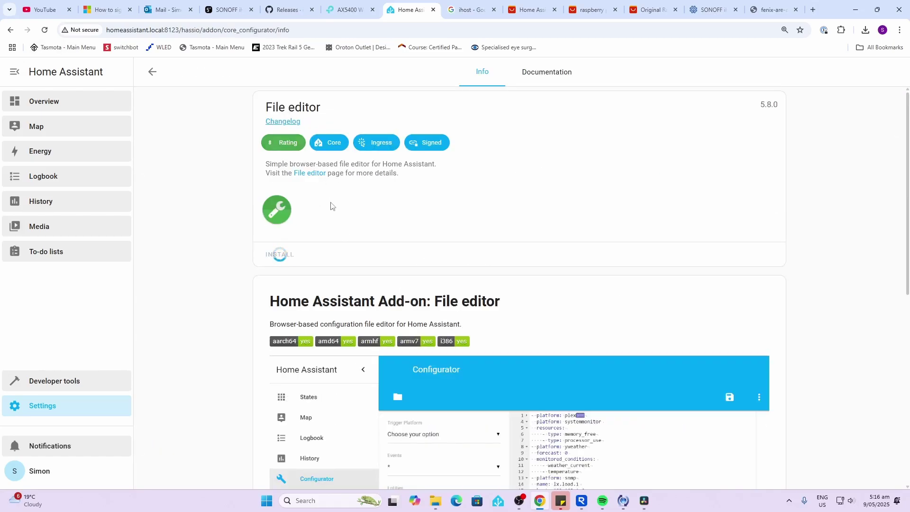
left_click(50, 407)
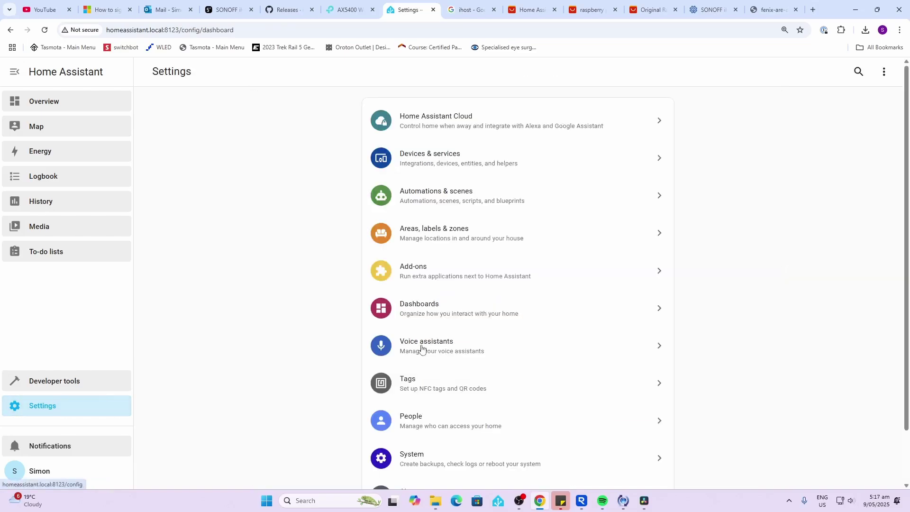
scroll(445, 379, "down", 2)
left_click(463, 407)
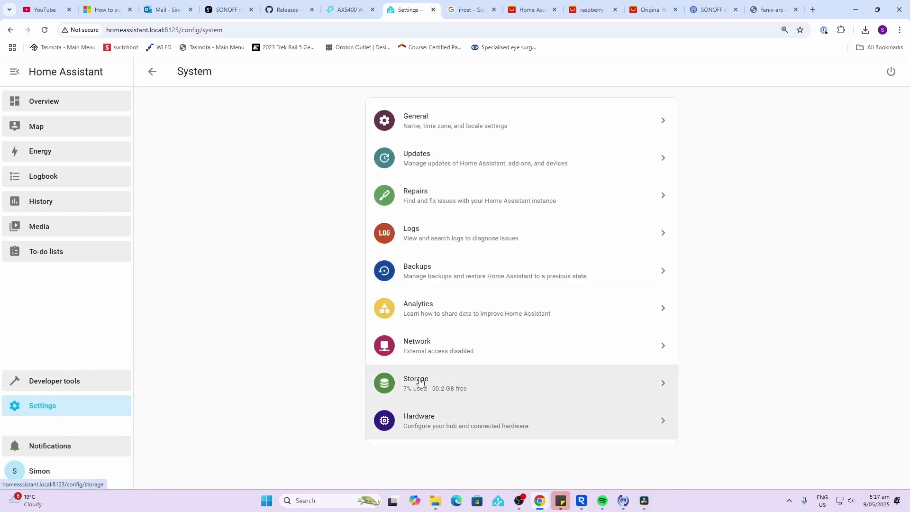
left_click(444, 145)
left_click(151, 72)
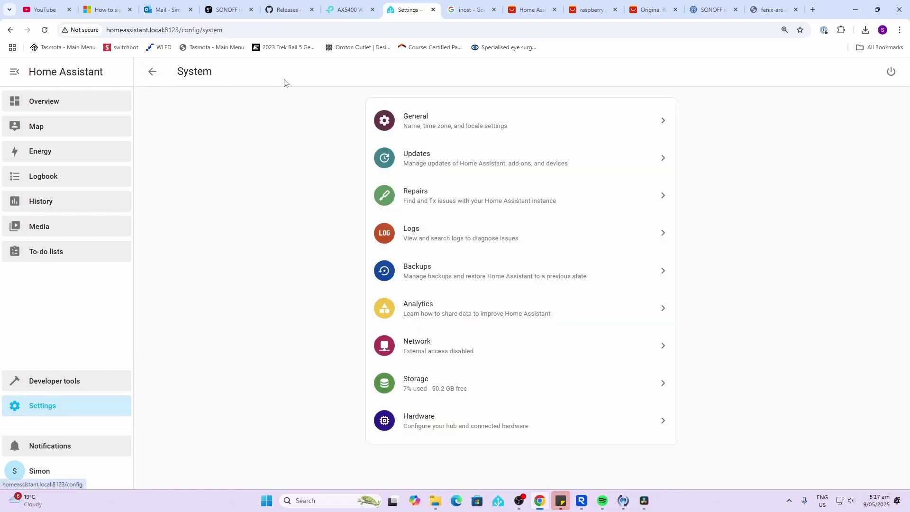
Enable Watchdog and Show in sidebar, start File editor, open it, then view the Overview dashboard.
key("alt+Left")
left_click(530, 276)
left_click(530, 304)
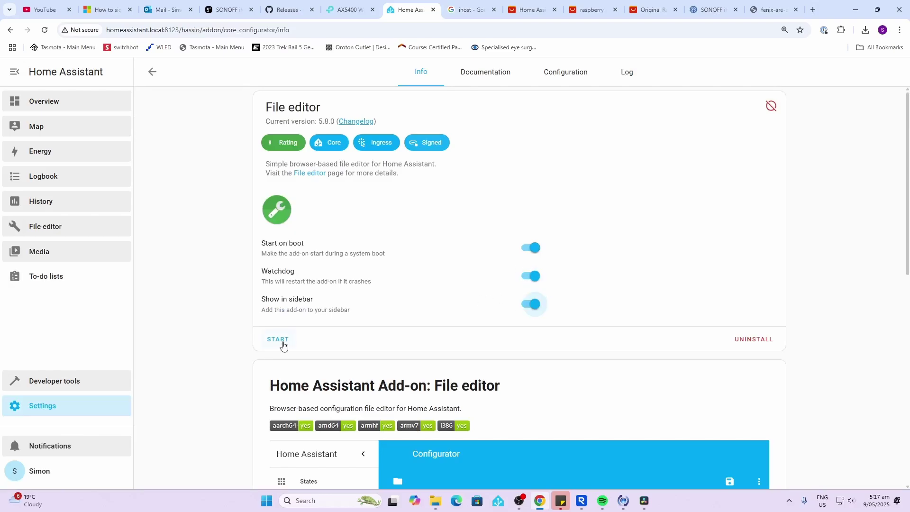
left_click(279, 340)
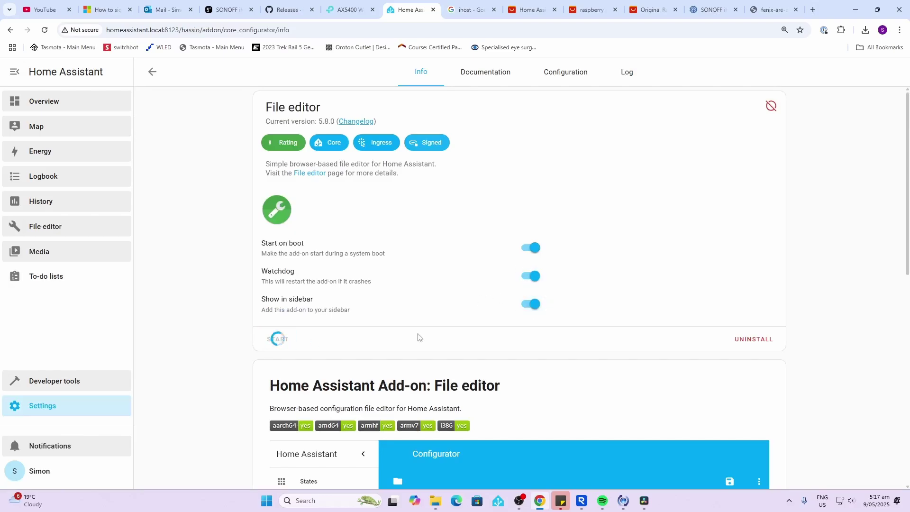
left_click(45, 227)
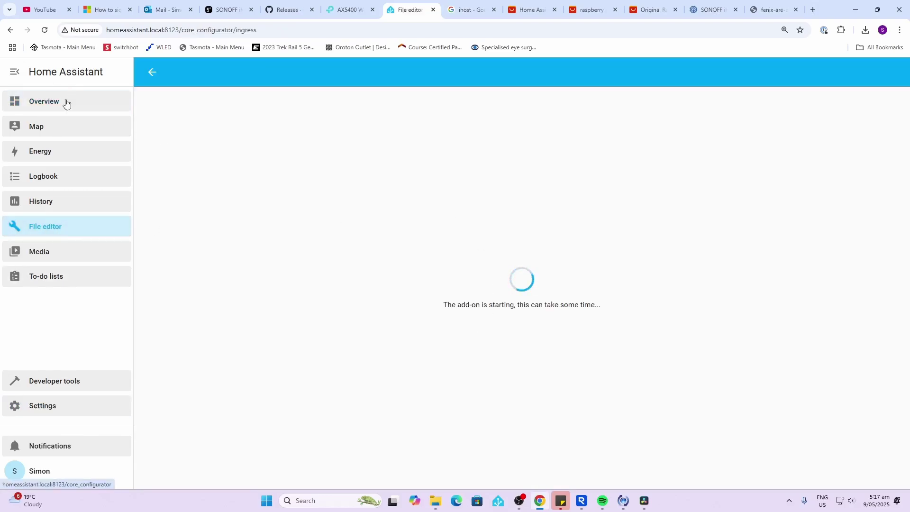
left_click(66, 103)
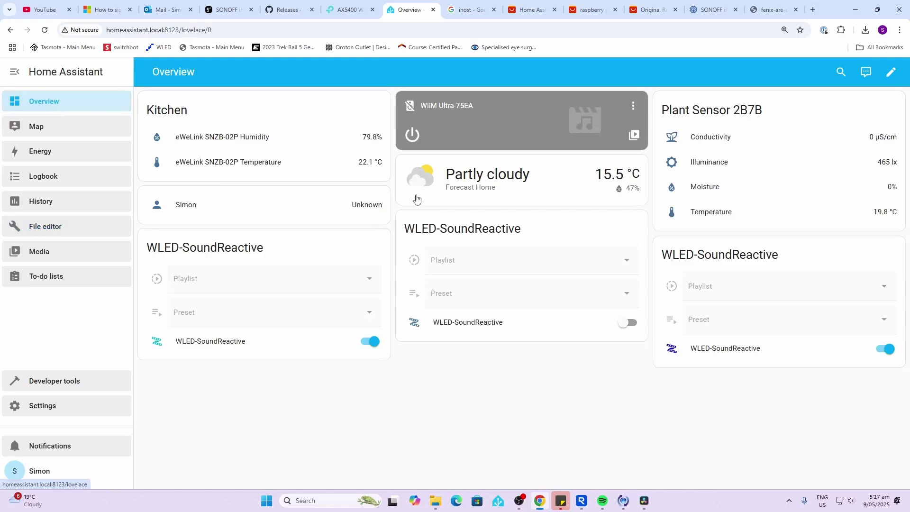